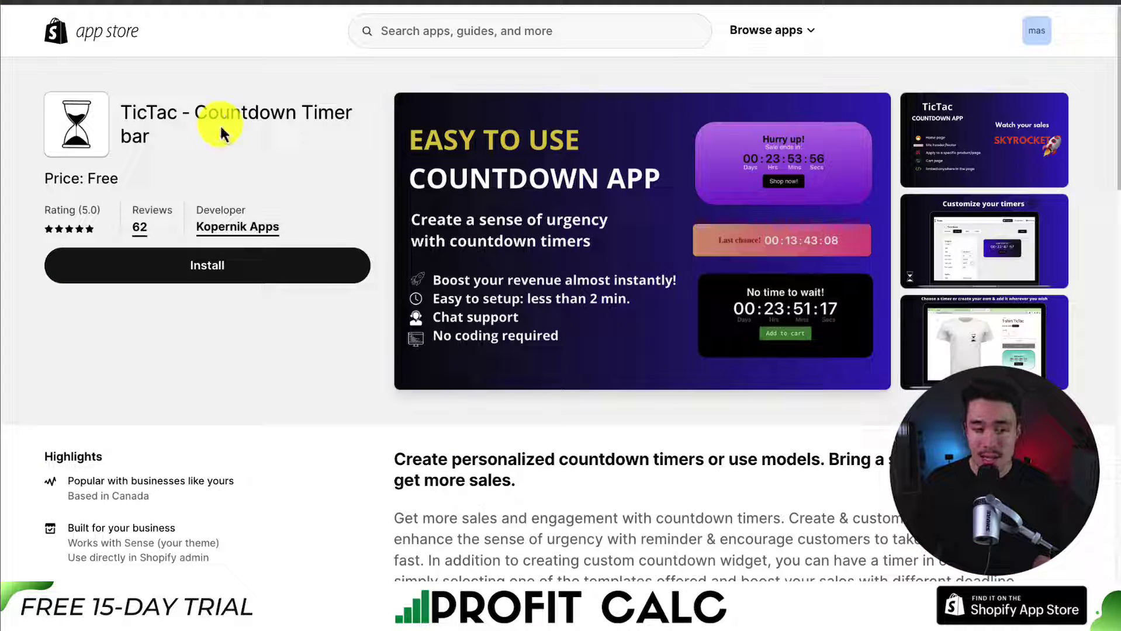
- Preview the TicTac timer placement screenshot, then install TicTac – Countdown Timer bar on the store
triple_click(211, 146)
left_click(212, 148)
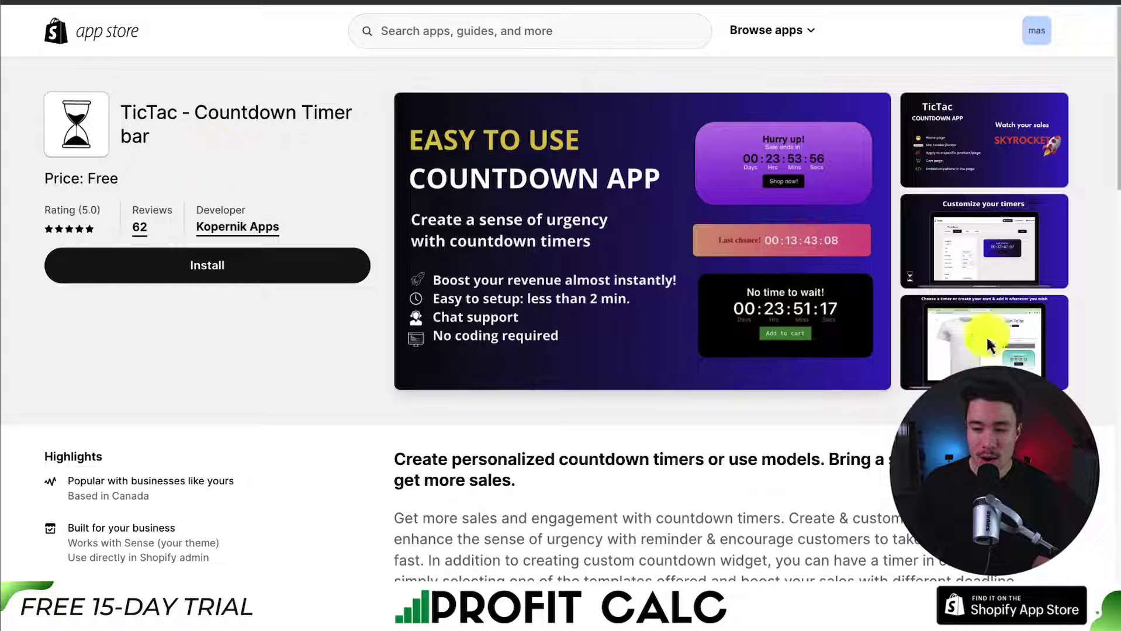
left_click(1014, 343)
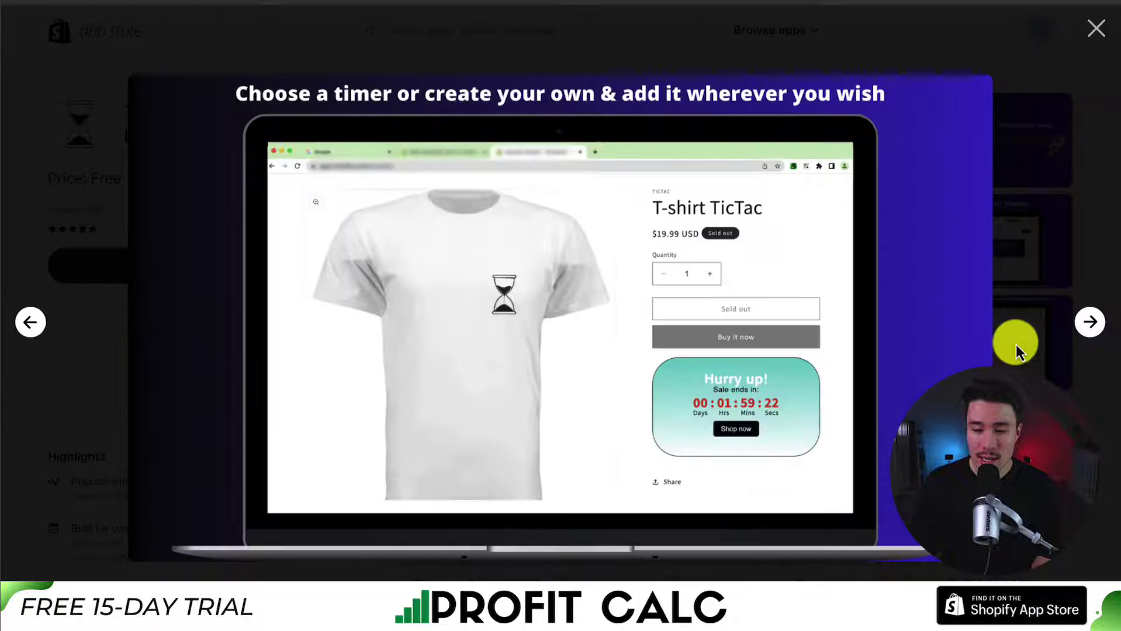
left_click(1078, 182)
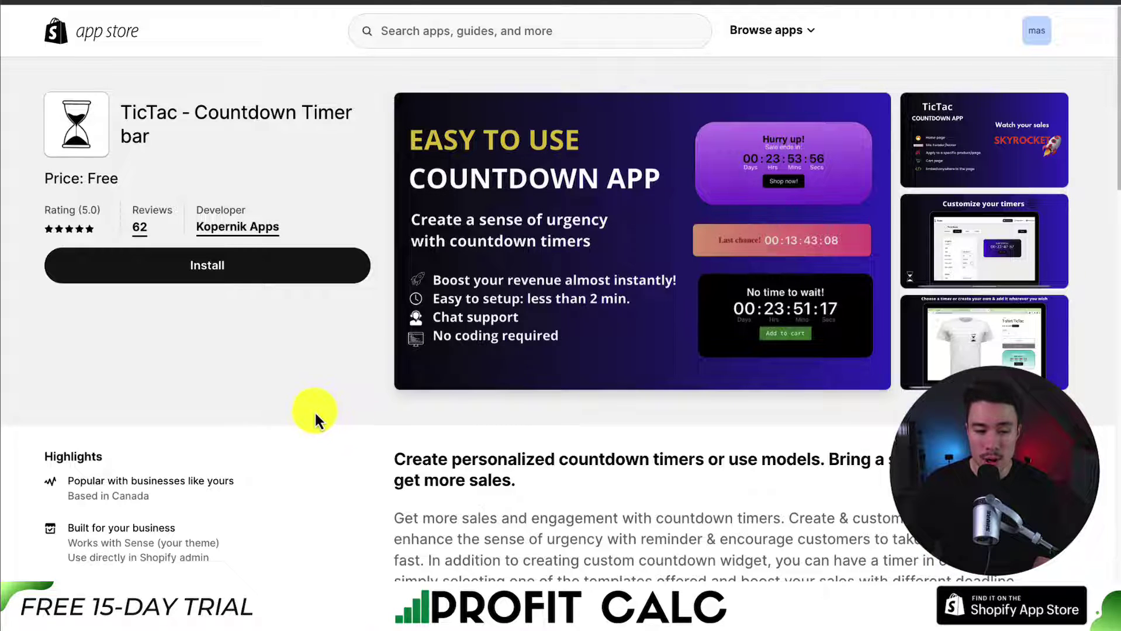
left_click(238, 263)
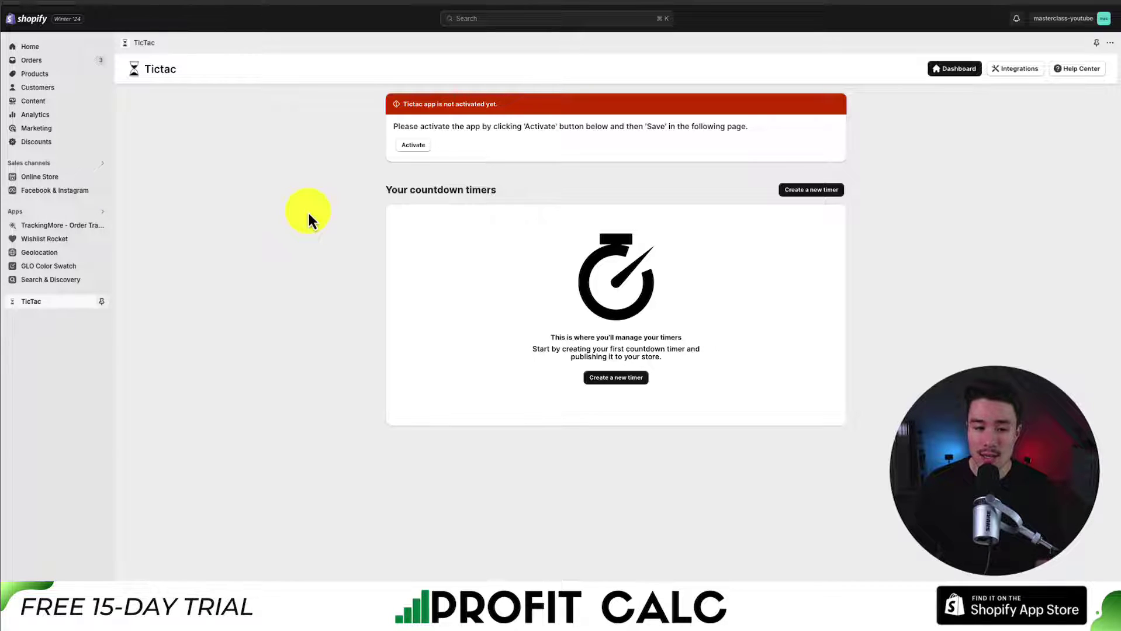
- Activate TicTac and save the theme with its app embed switched on
left_click(414, 145)
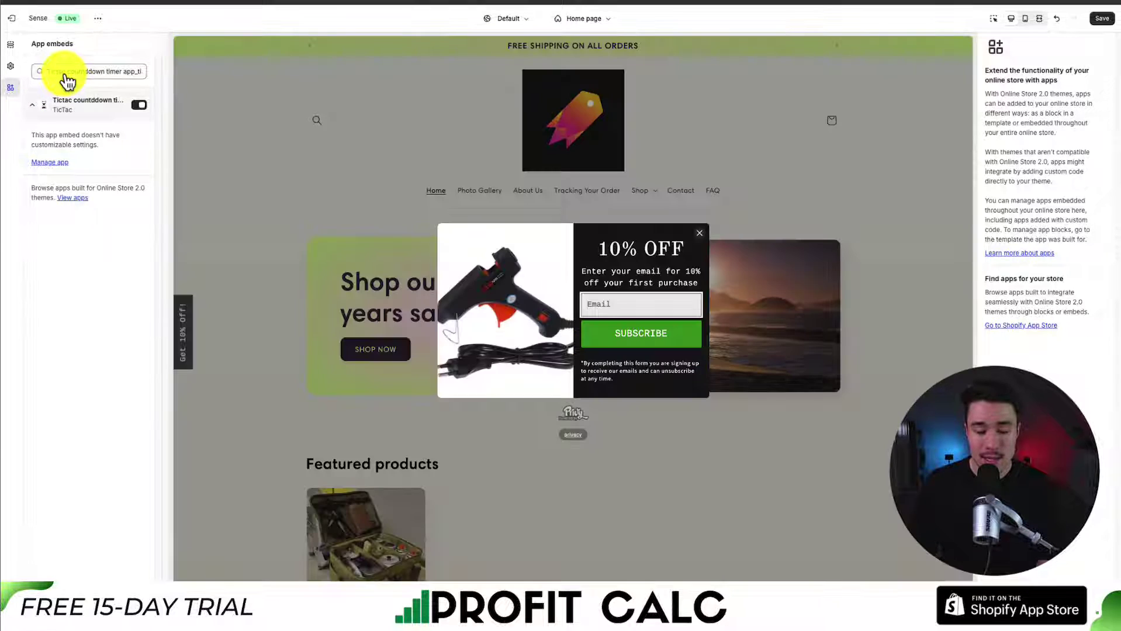
left_click(1101, 19)
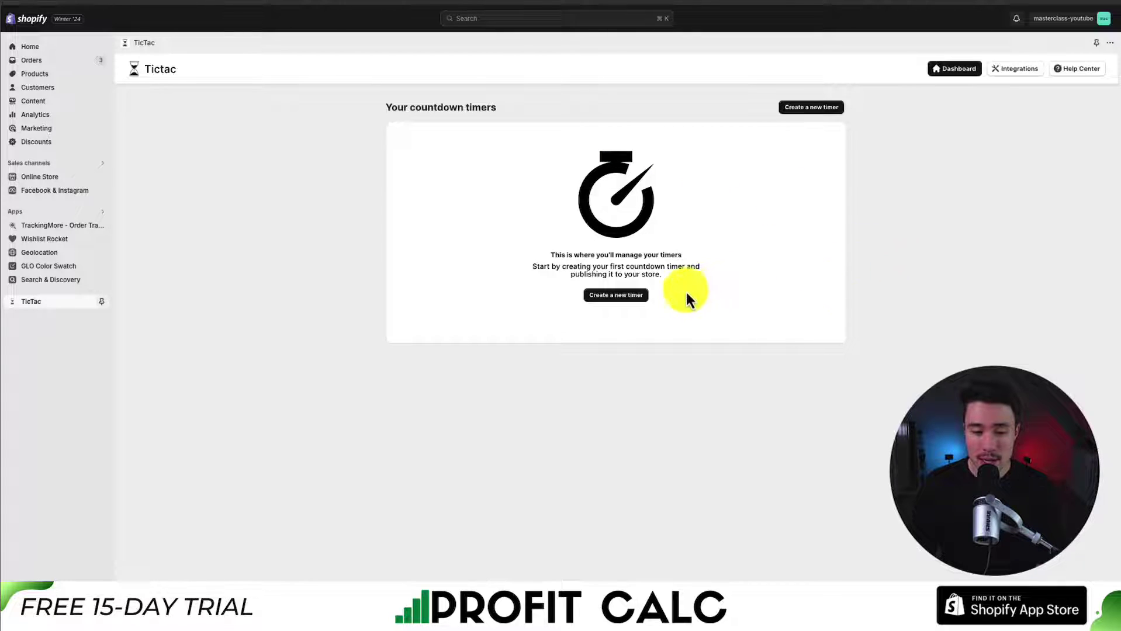
- Start a new countdown timer and look through its Design, Type and Layout settings
left_click(639, 299)
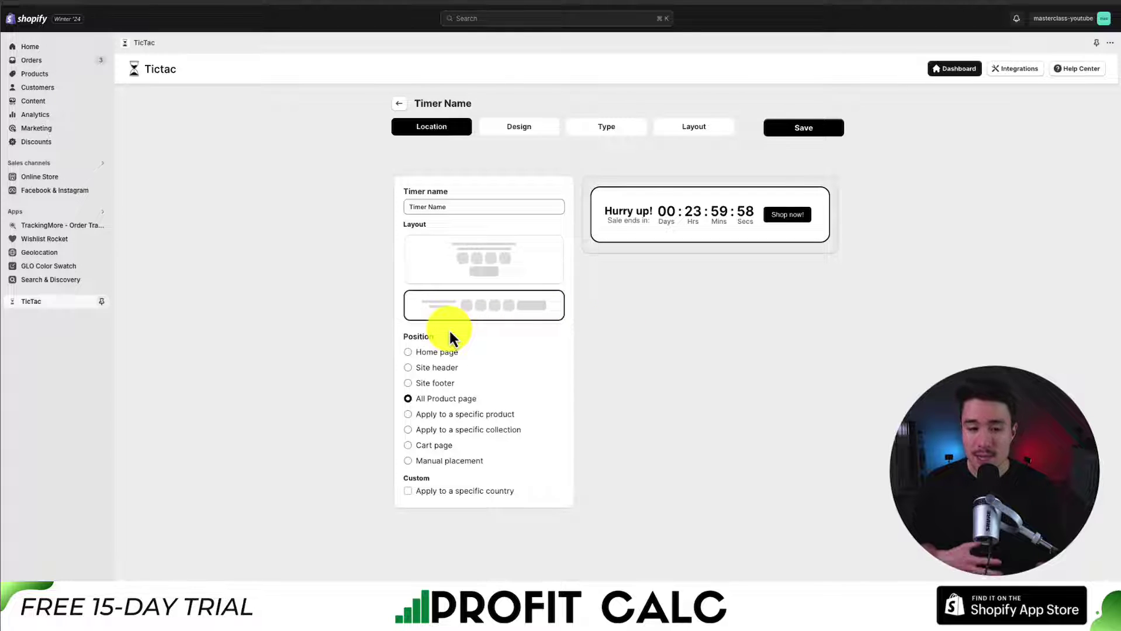
left_click(513, 131)
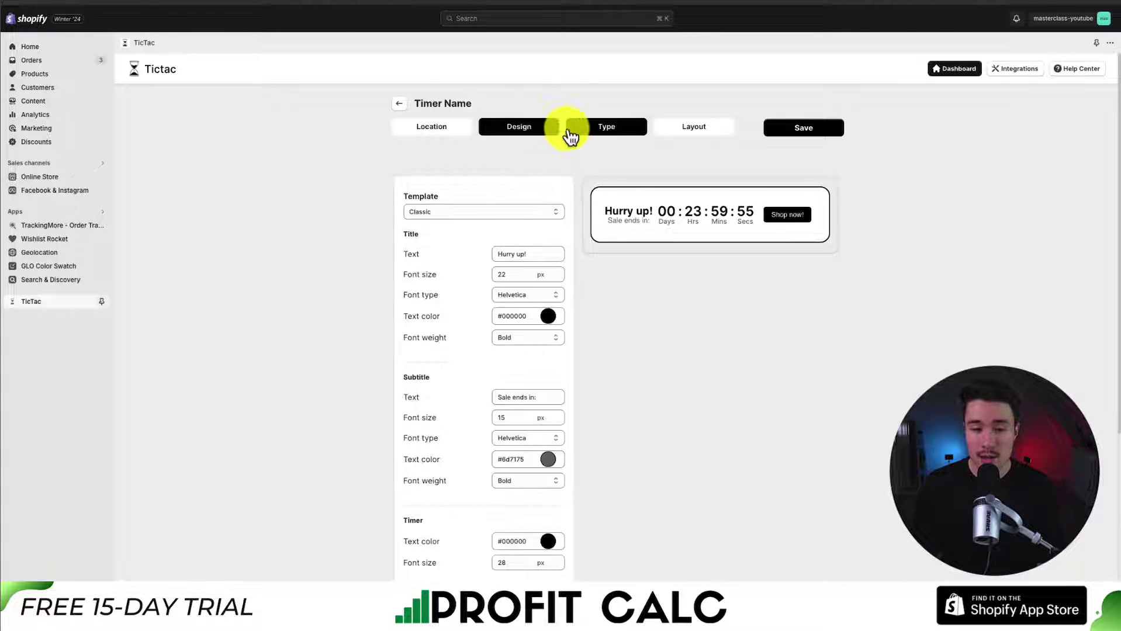
left_click(610, 129)
left_click(673, 129)
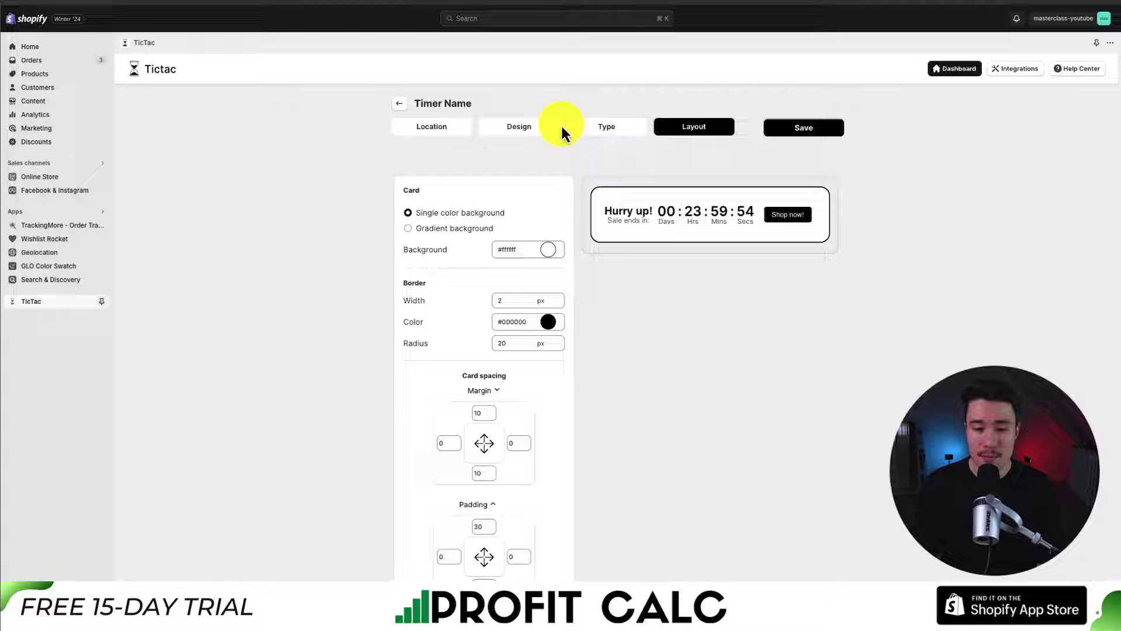
left_click(435, 125)
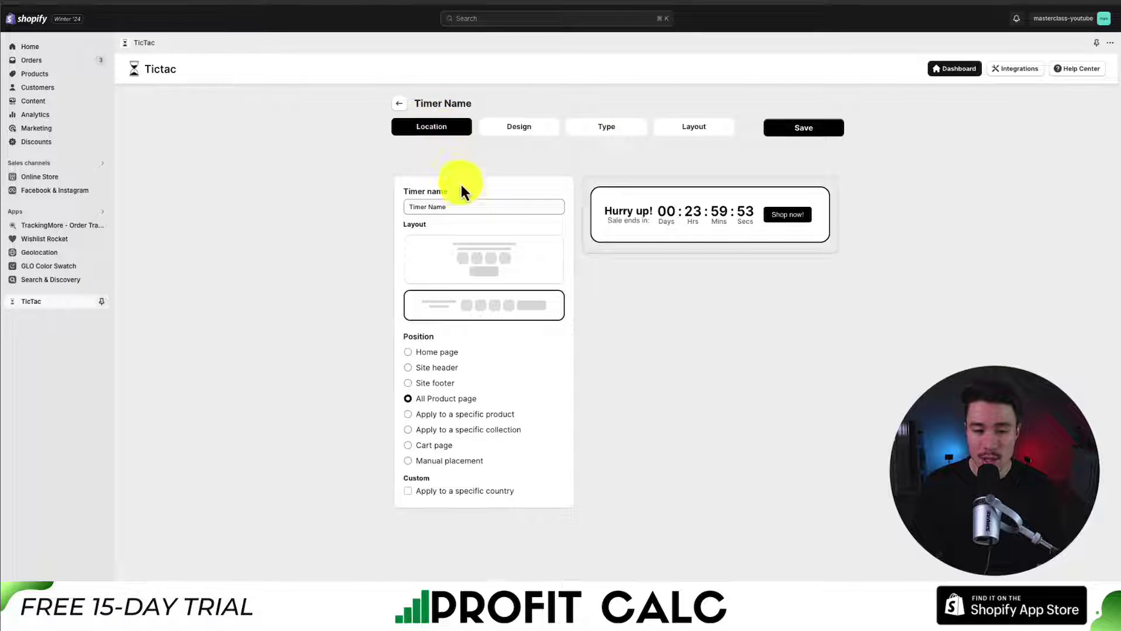
- Choose the single-row timer layout and position it on All Product page
left_click(462, 315)
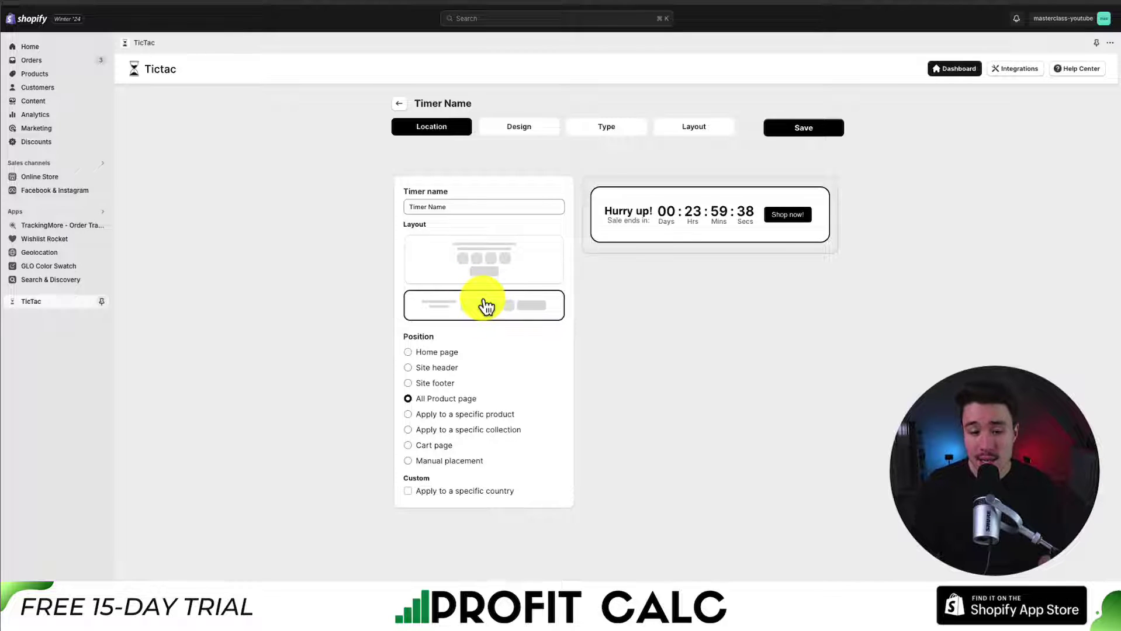
left_click(453, 354)
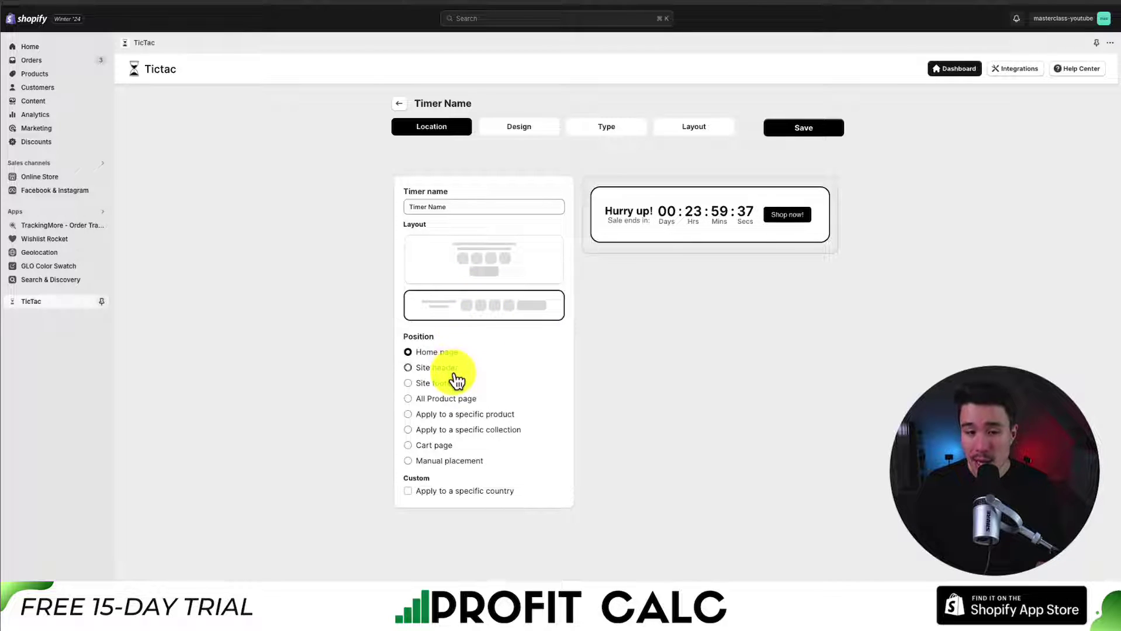
left_click(454, 371)
left_click(442, 400)
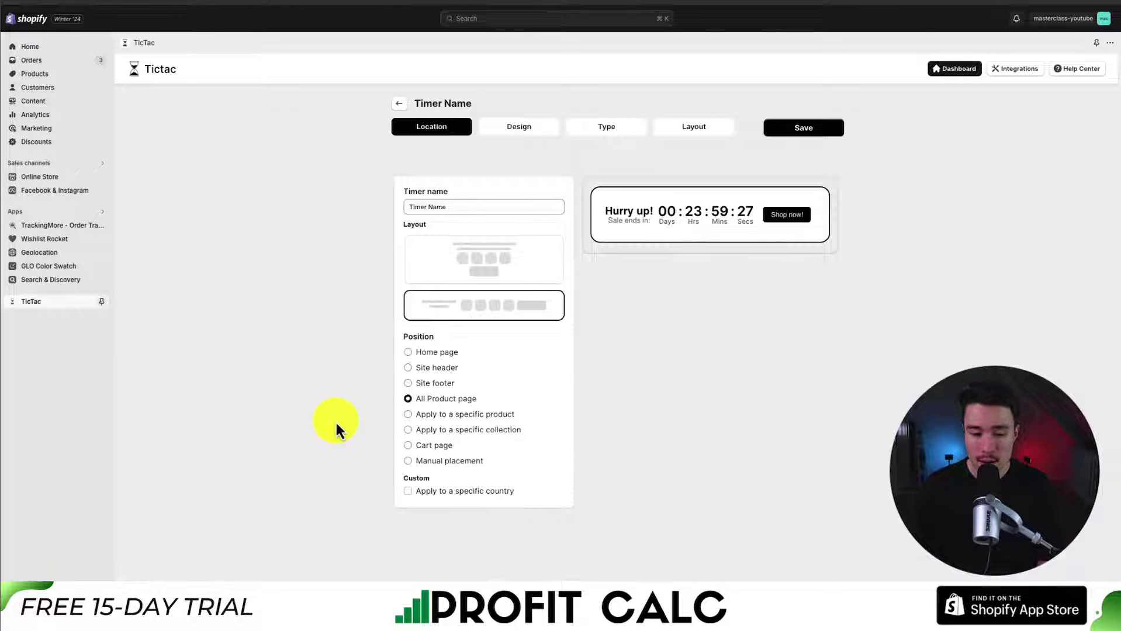
- Review the Design settings' 'Hurry up!' title and Days label, leaving them unchanged
left_click(533, 131)
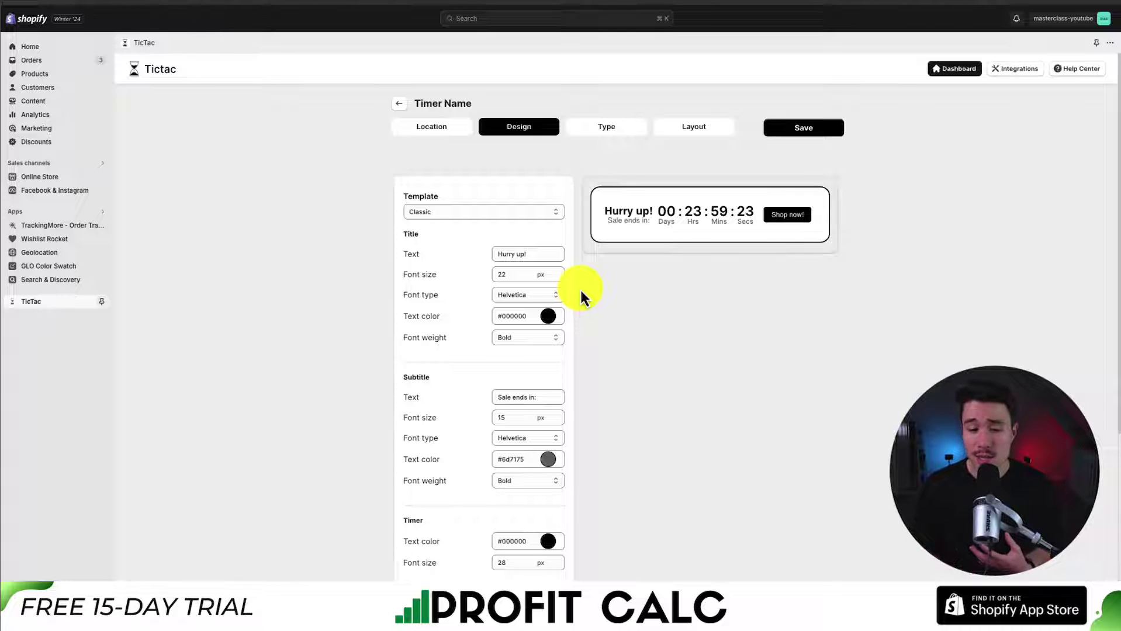
left_click_drag(515, 254, 539, 255)
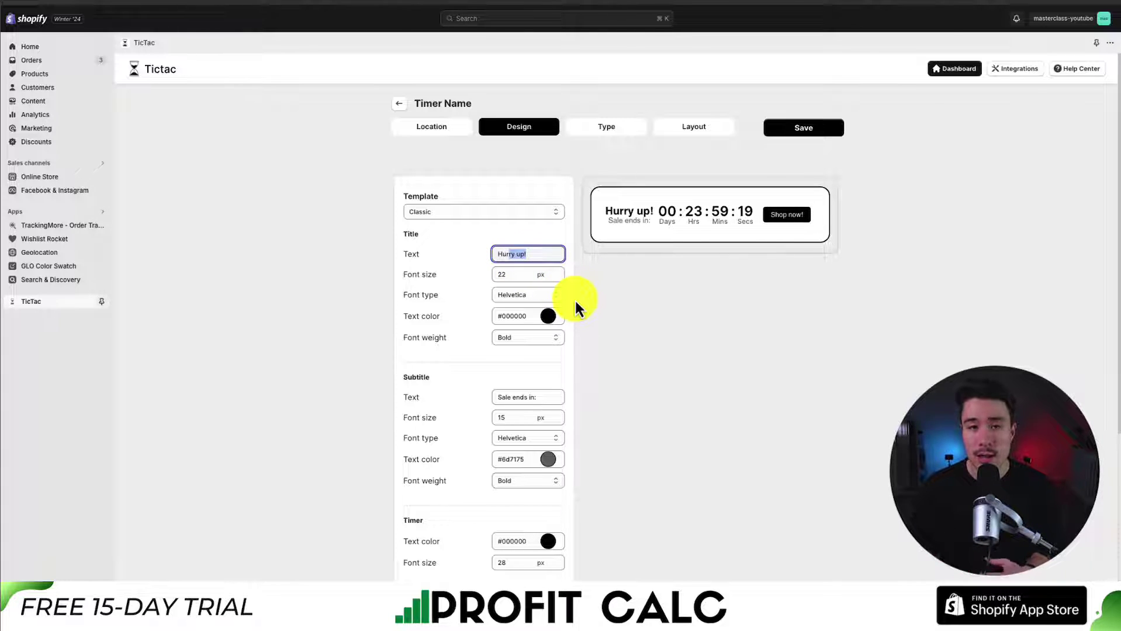
scroll(591, 442, "down", 4)
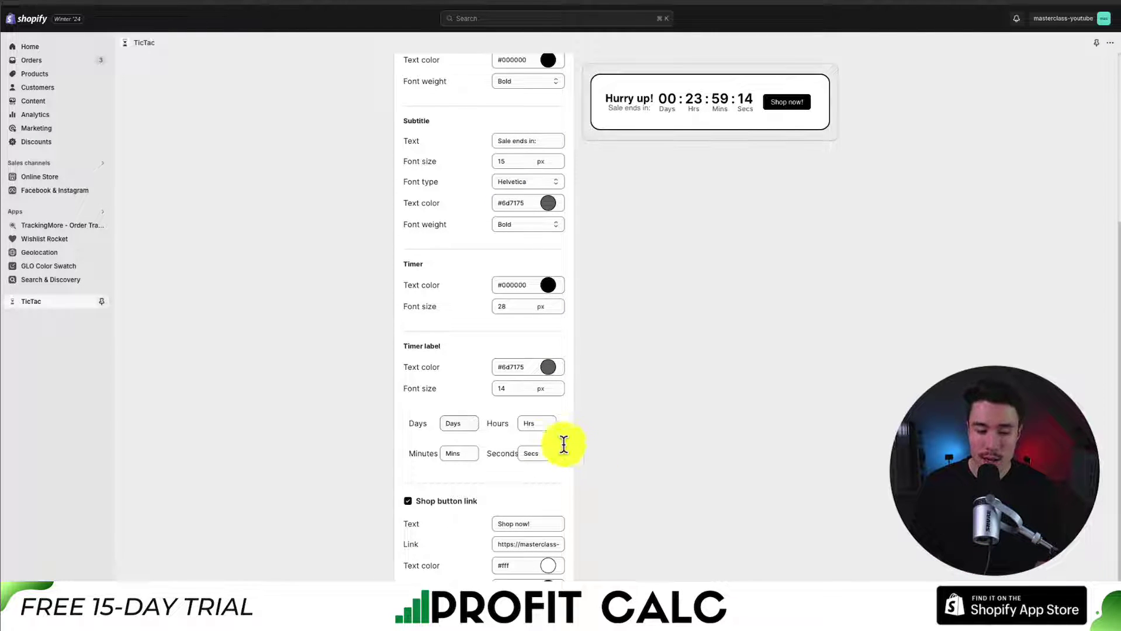
double_click(447, 423)
scroll(537, 445, "up", 5)
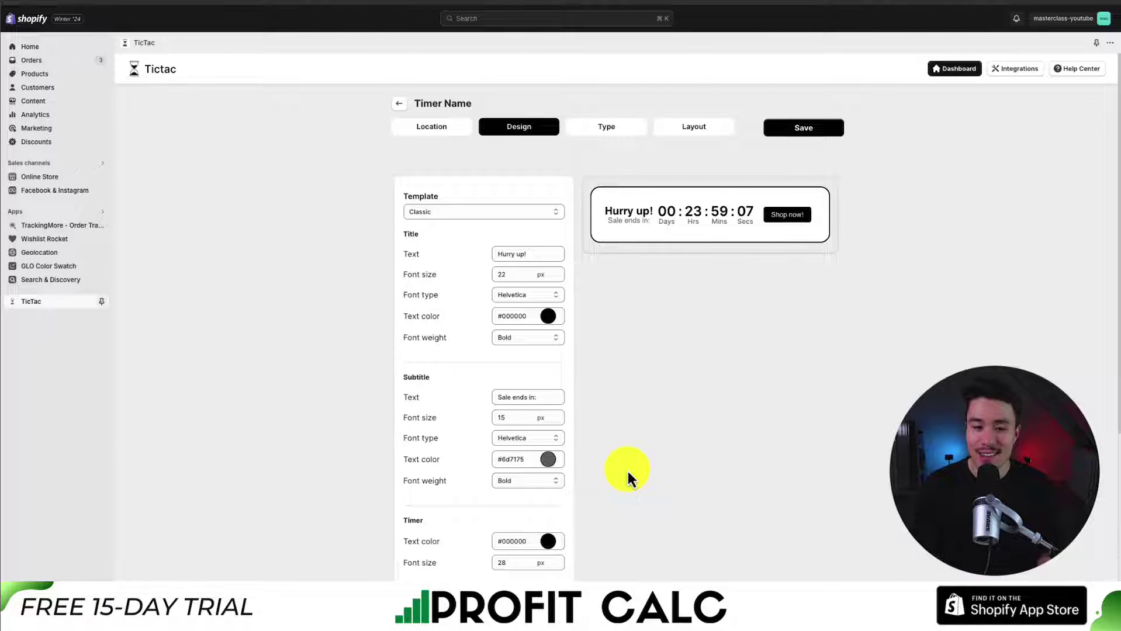
- Try the Fixed minute and Daily recurring timer types
left_click(571, 134)
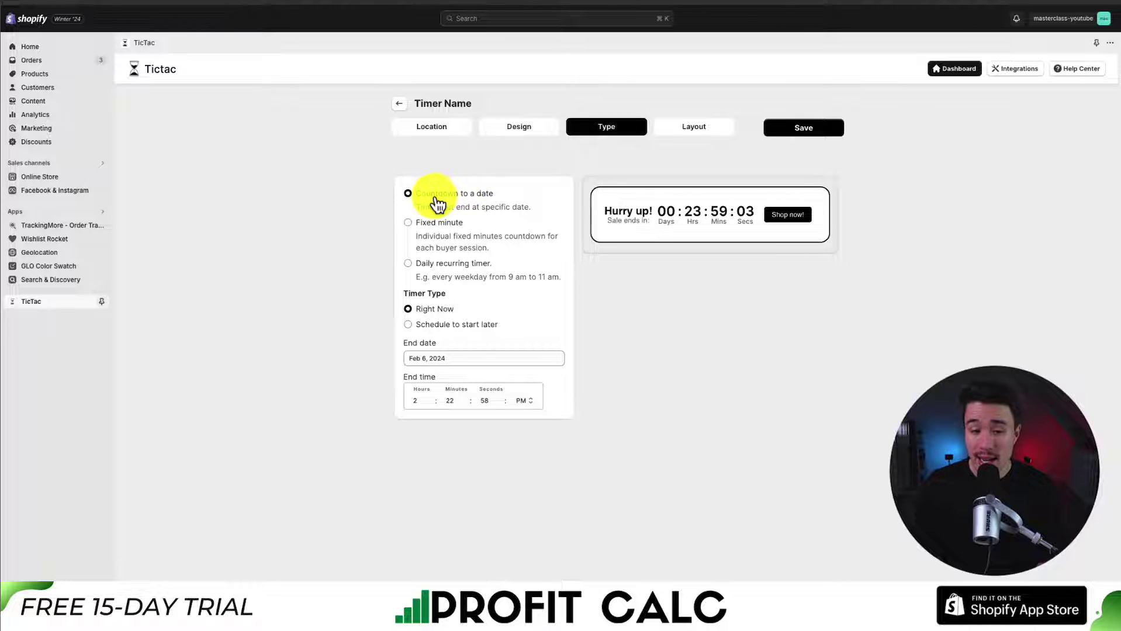
left_click_drag(435, 194, 513, 199)
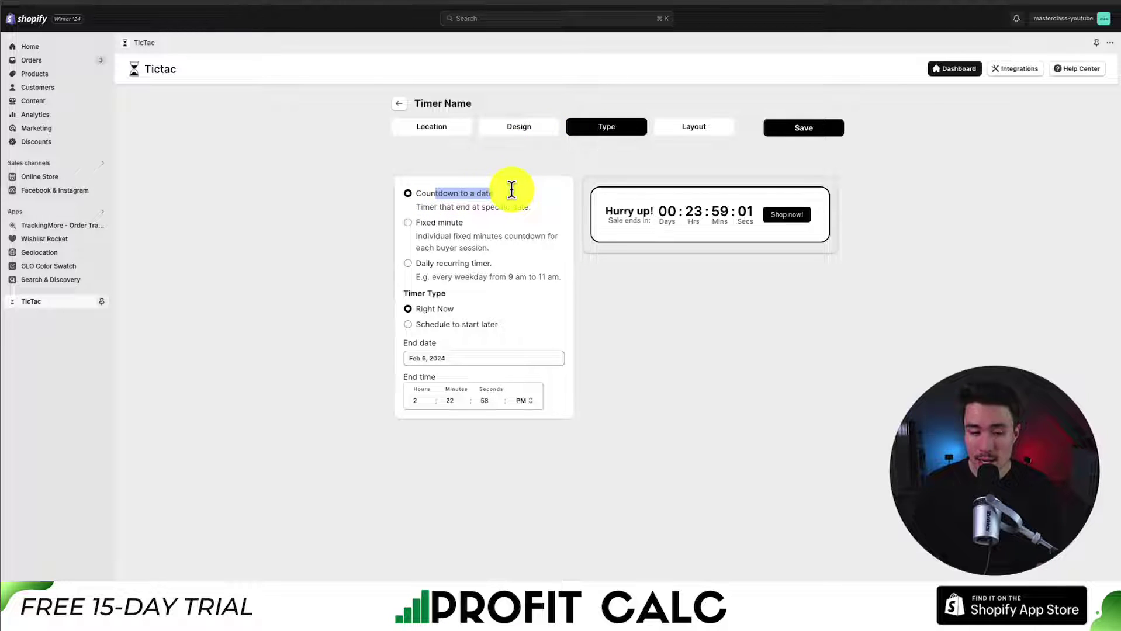
left_click(444, 224)
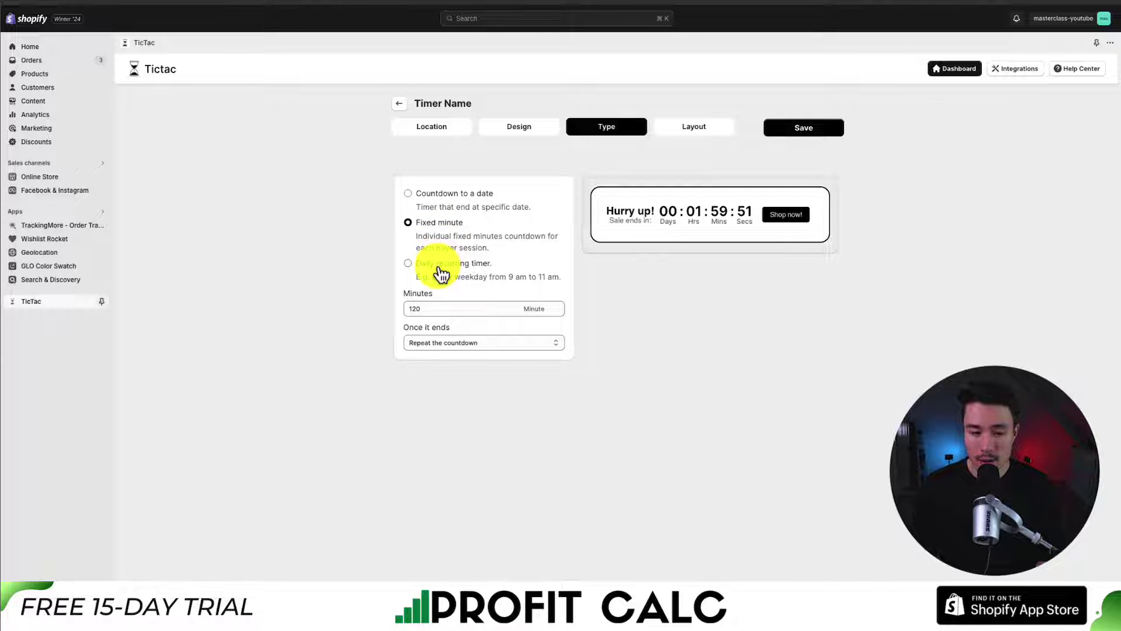
left_click(440, 266)
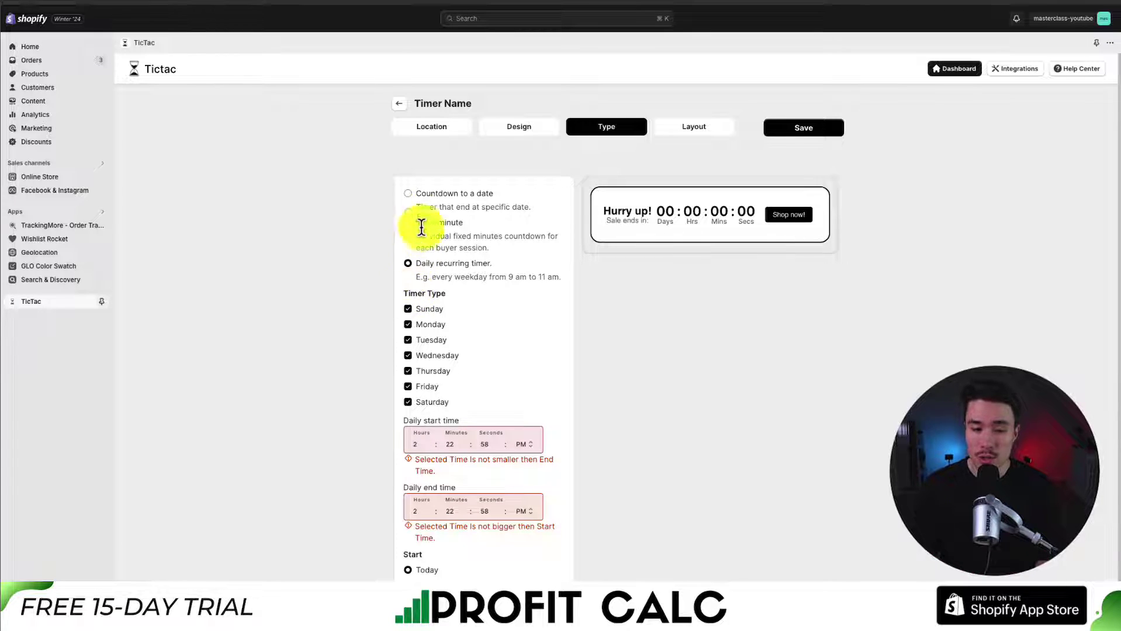
- Set the timer to Countdown to a date with end date Feb 29, 2024
left_click(427, 197)
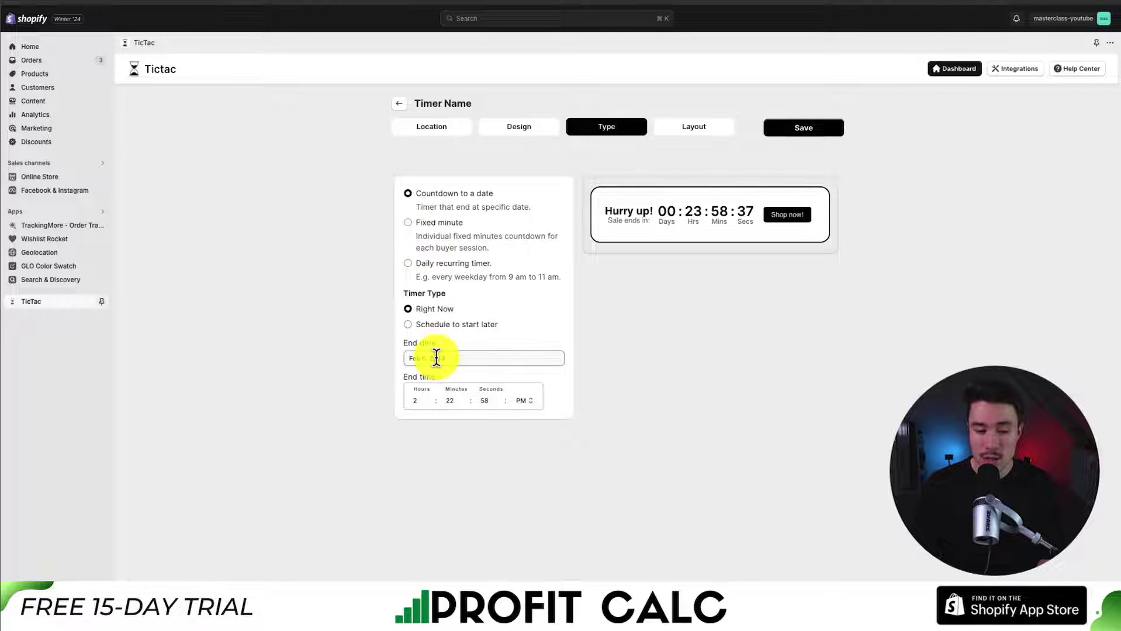
left_click(434, 359)
left_click(499, 469)
left_click(662, 455)
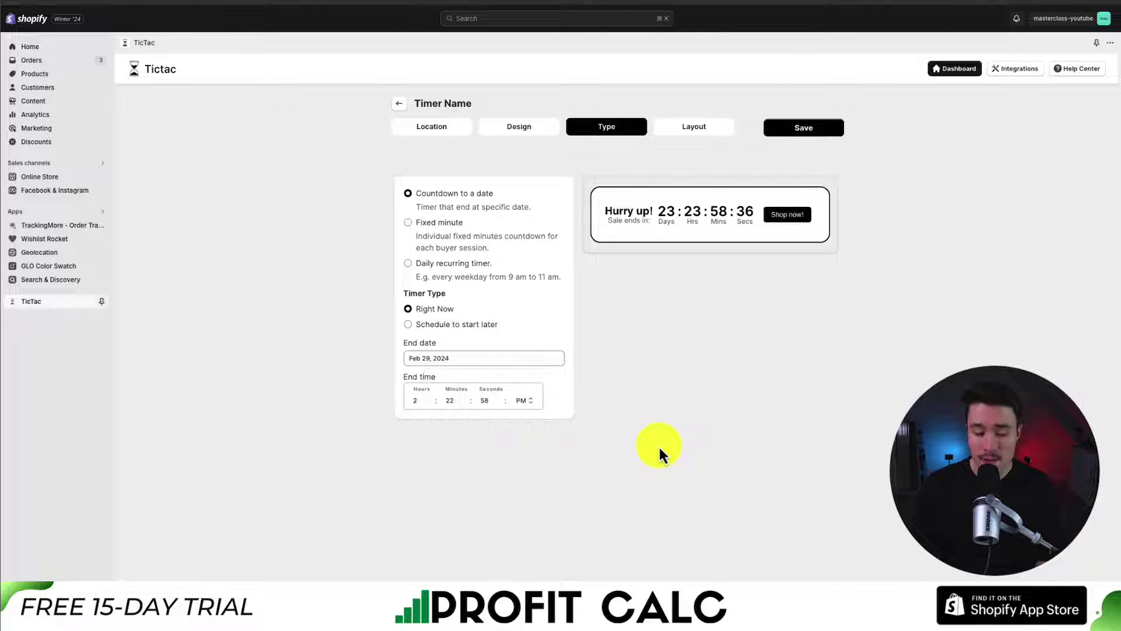
- Keep a single-colour card background, then save and publish the timer
left_click(660, 130)
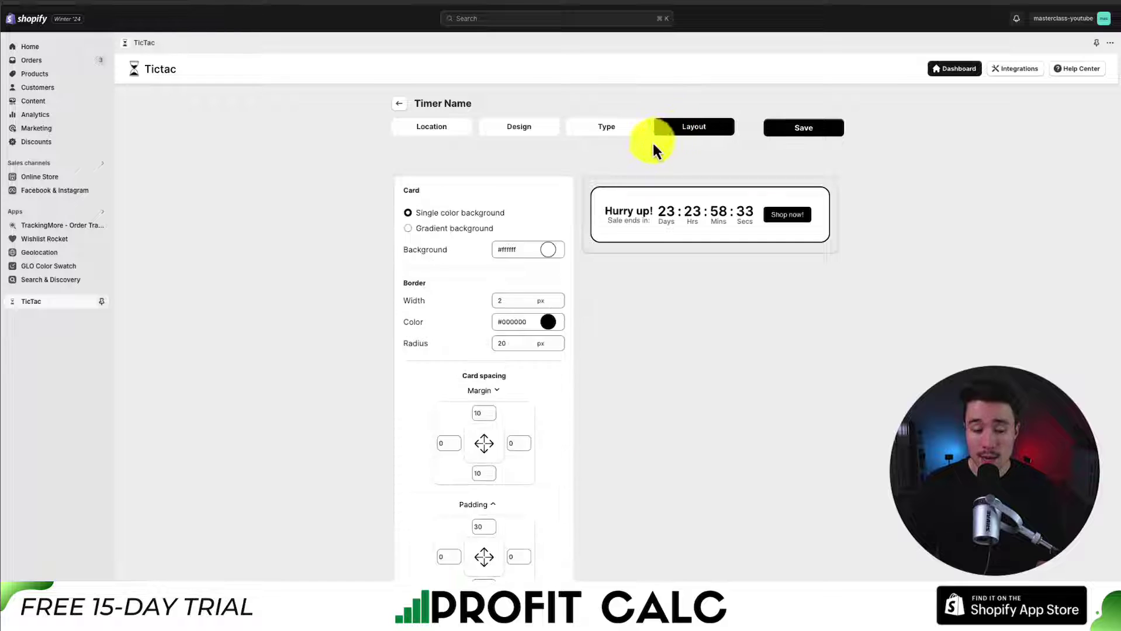
left_click(442, 229)
left_click(439, 213)
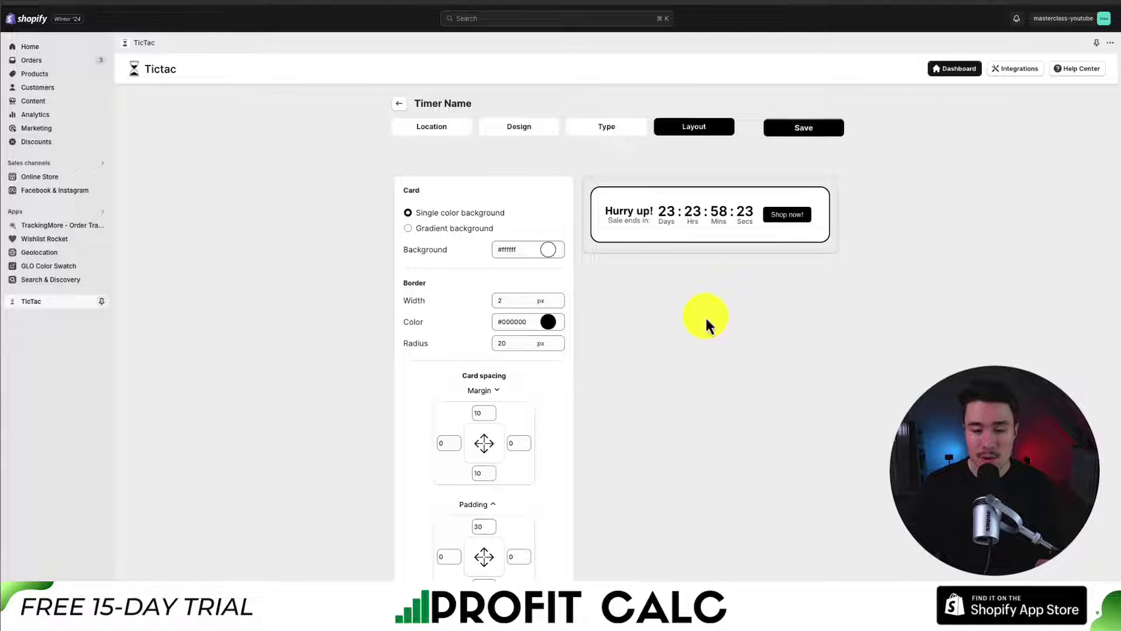
left_click(801, 130)
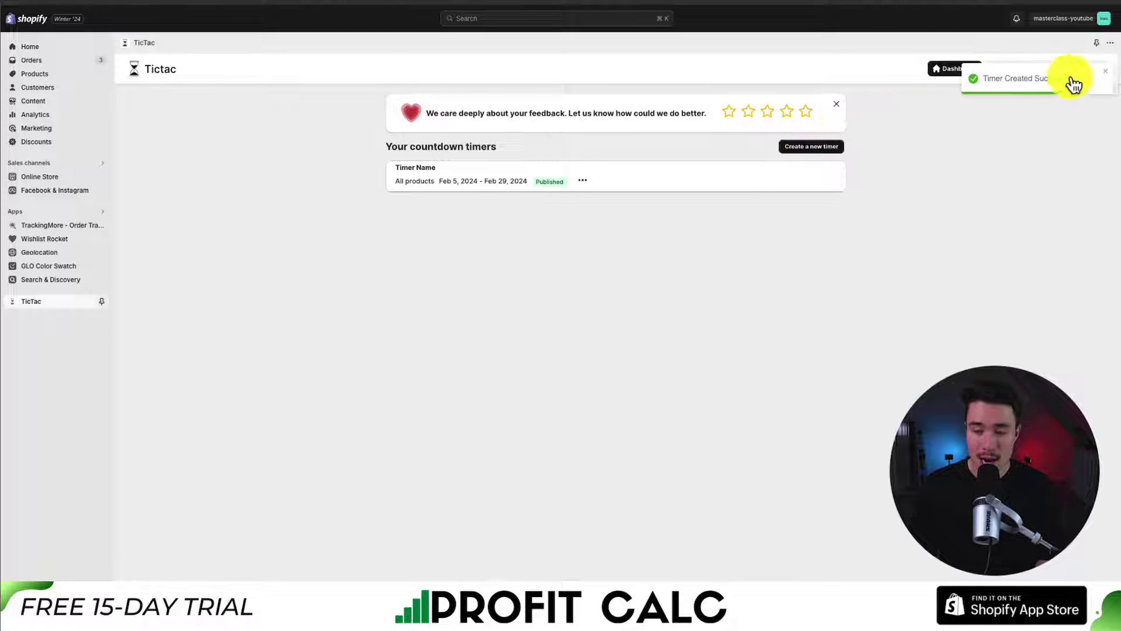
left_click(1103, 80)
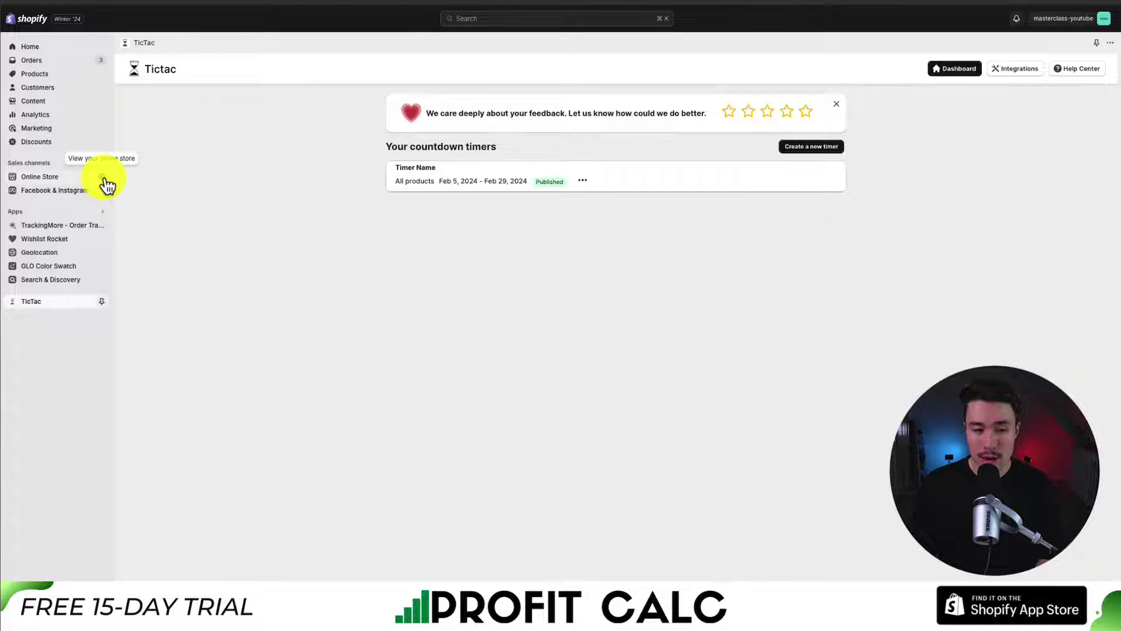
- Check the 'Hurry up!' countdown on the Outdoor Camping Bag product page in the storefront
left_click(104, 179)
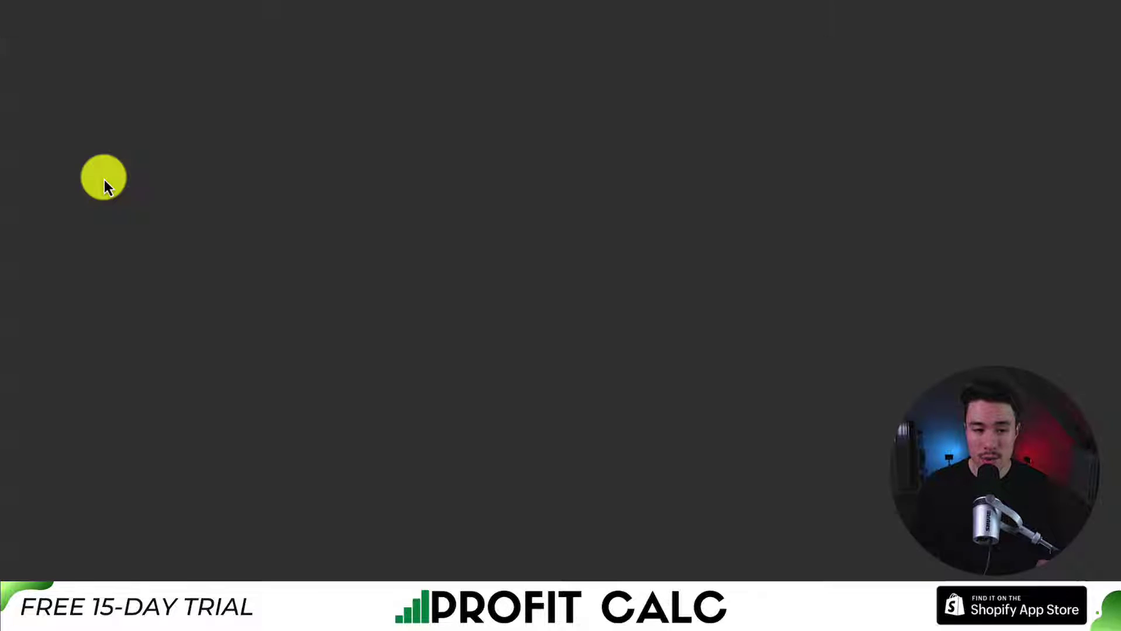
scroll(150, 251, "down", 3)
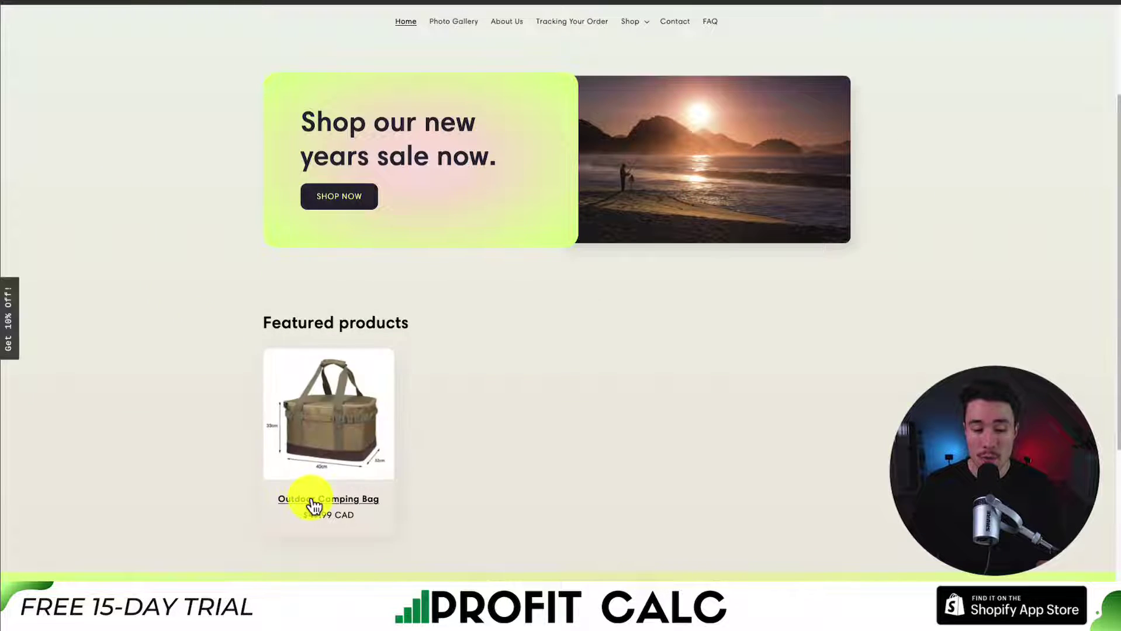
left_click(310, 501)
left_click_drag(649, 185, 655, 225)
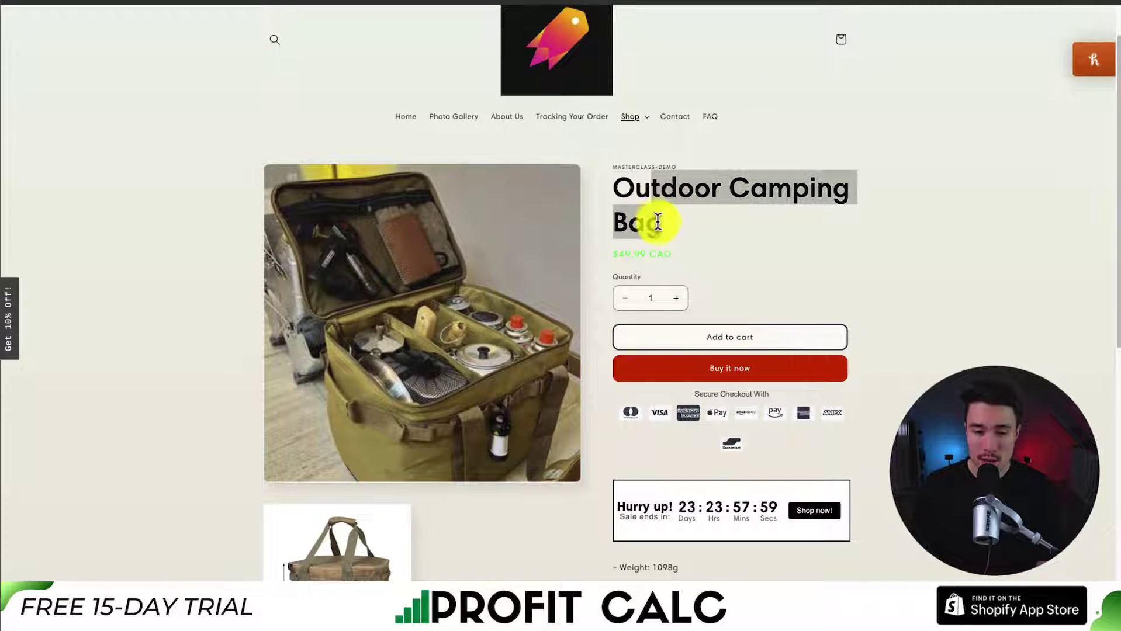
scroll(655, 231, "down", 3)
left_click(632, 339)
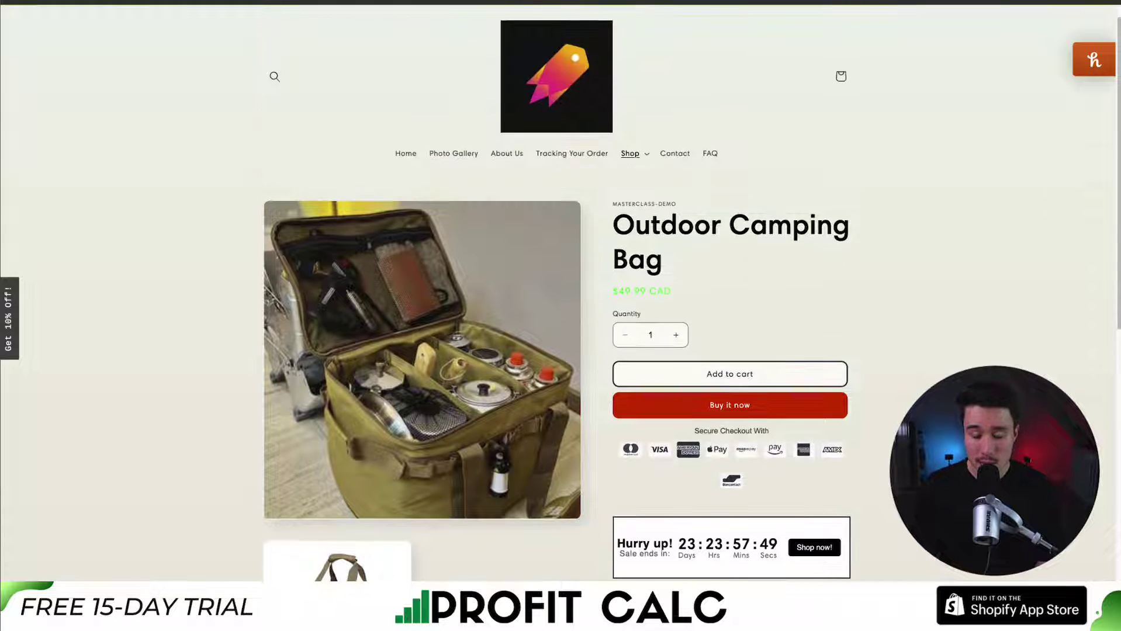
scroll(560, 292, "down", 5)
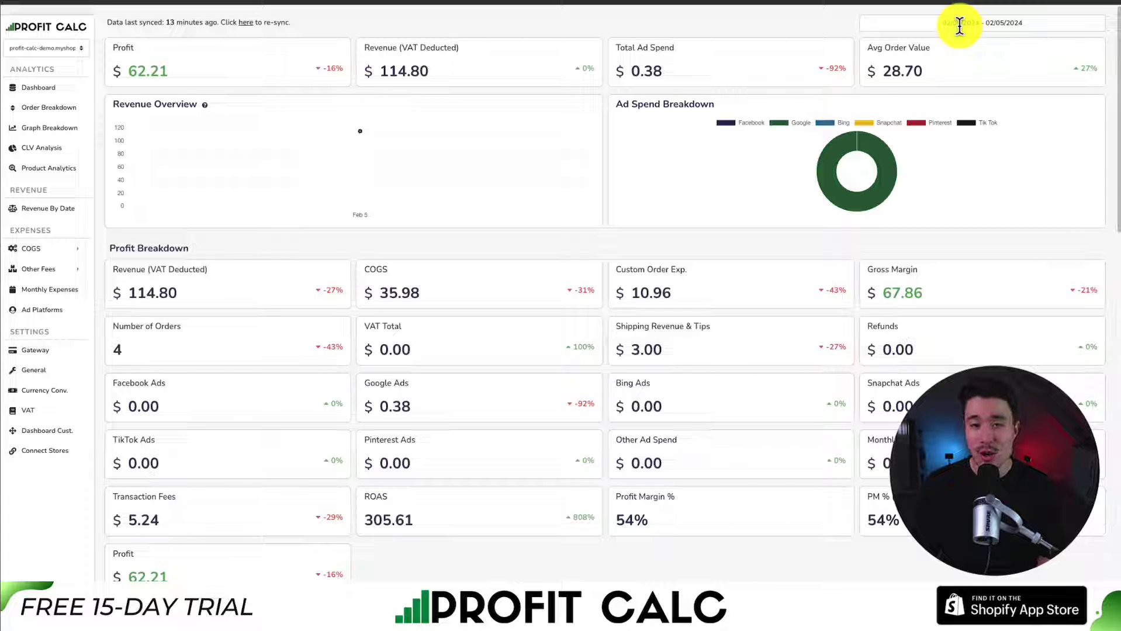
- Set the Profit Calc date range to 01/30/2024–02/05/2024 and scroll through the metrics
left_click(959, 26)
left_click(1064, 74)
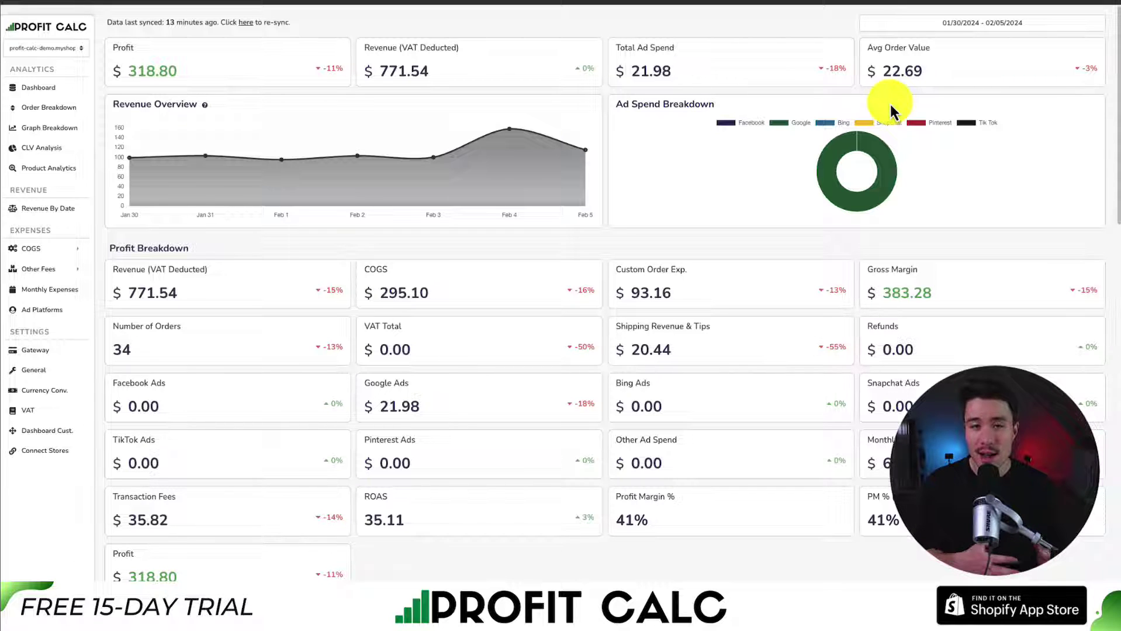
scroll(1113, 57, "down", 1)
left_click_drag(1113, 58, 1116, 17)
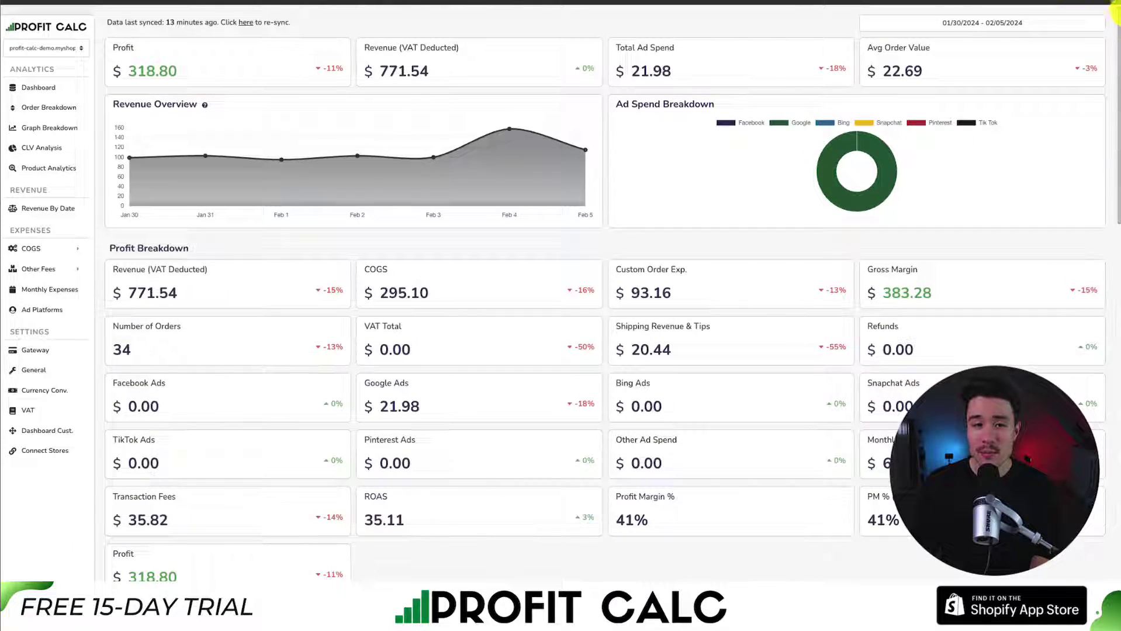